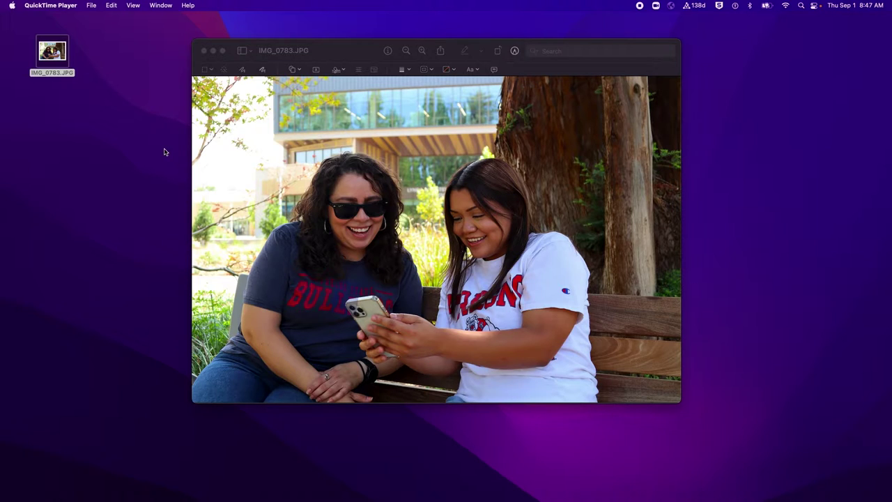
- Open IMG_0783.JPG from the desktop, resize it proportionally to 600 pixels wide, and display it at actual size
{"action": "double_click", "coordinate": [56, 59]}
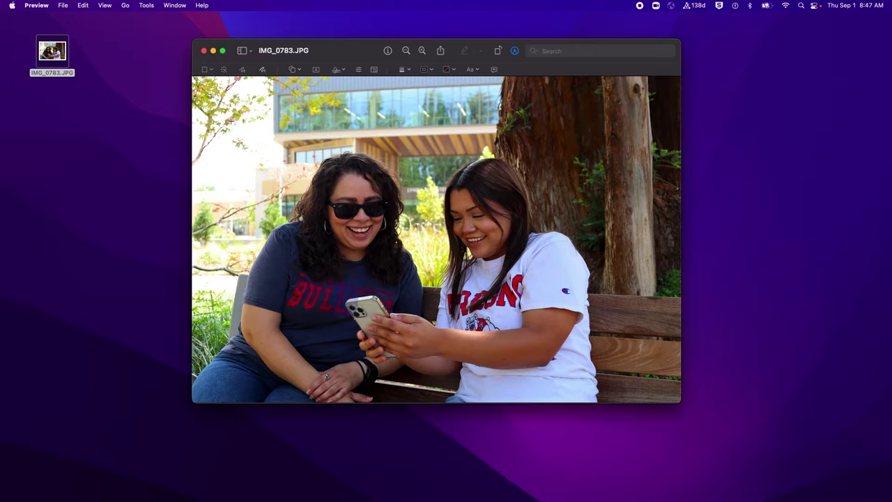
{"action": "left_click", "coordinate": [147, 6]}
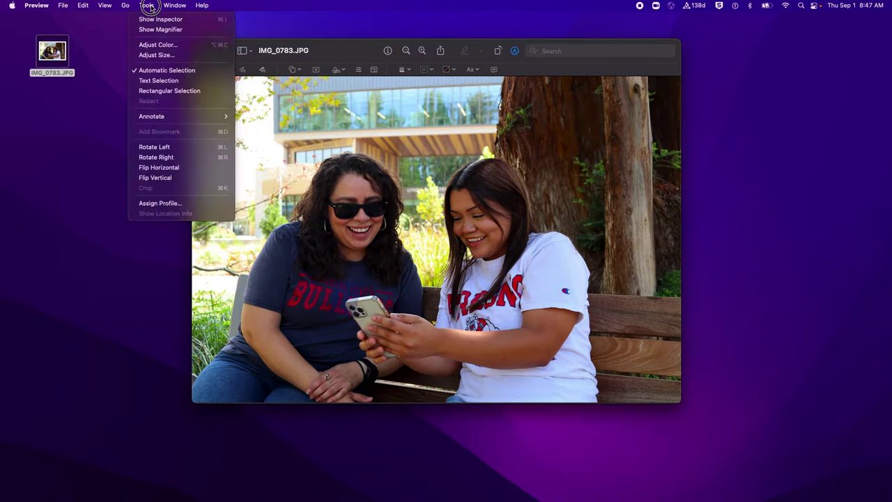
{"action": "left_click", "coordinate": [185, 56]}
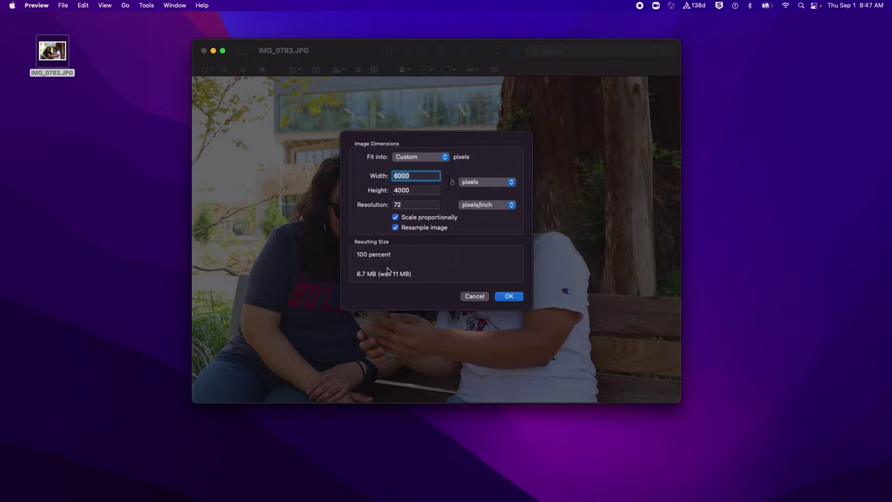
{"action": "type", "text": "600"}
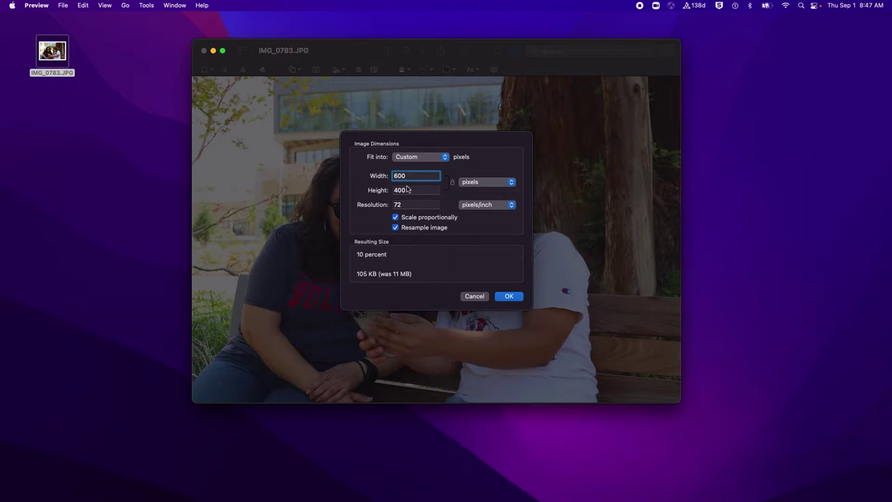
{"action": "left_click", "coordinate": [509, 297]}
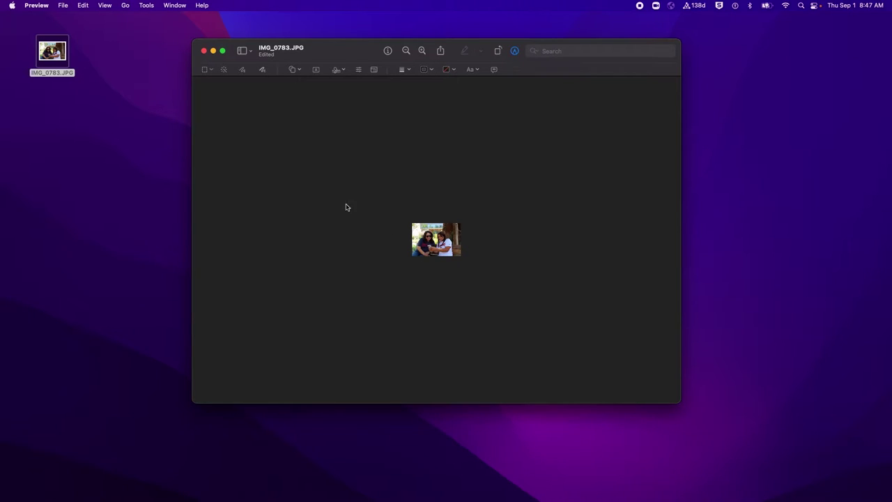
{"action": "left_click", "coordinate": [109, 7]}
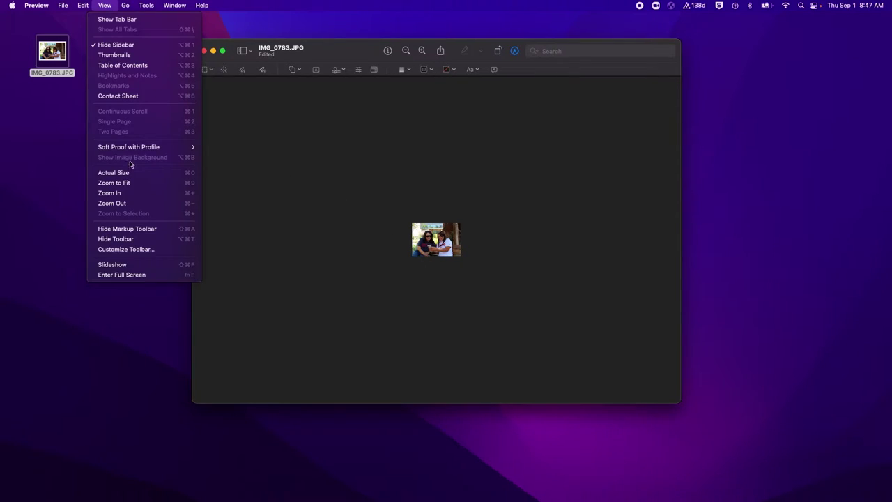
{"action": "left_click", "coordinate": [138, 173]}
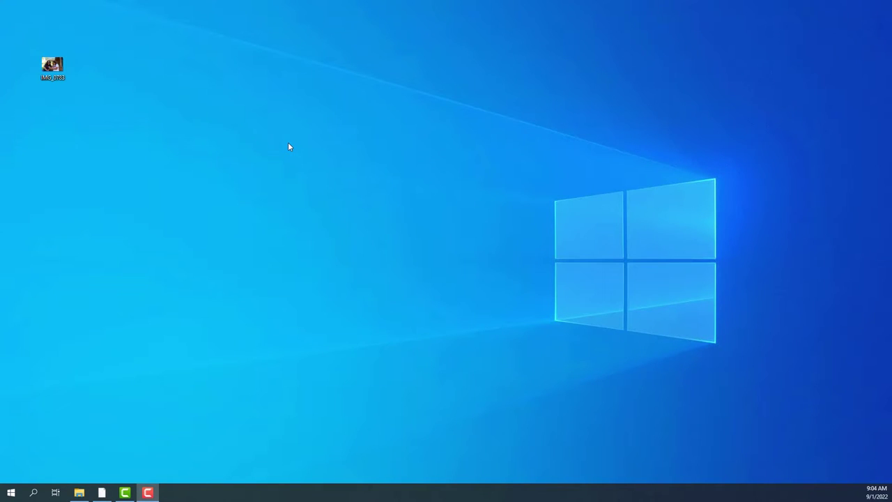
- Open IMG_0783 from the Windows desktop in Photos and define a custom resize width of 600 pixels
{"action": "double_click", "coordinate": [58, 69]}
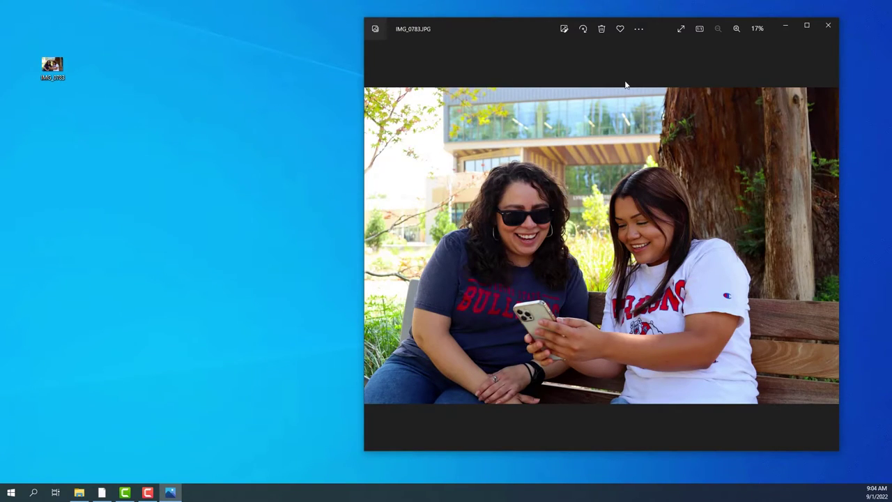
{"action": "left_click", "coordinate": [640, 30]}
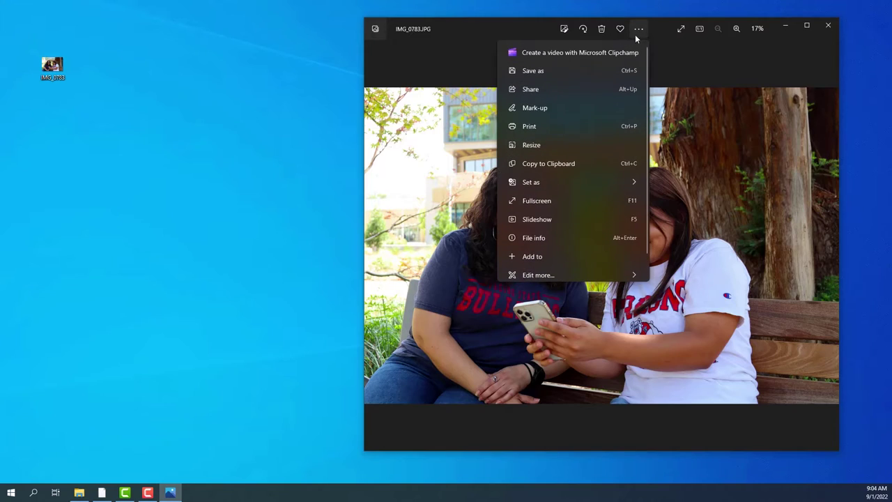
{"action": "left_click", "coordinate": [591, 145]}
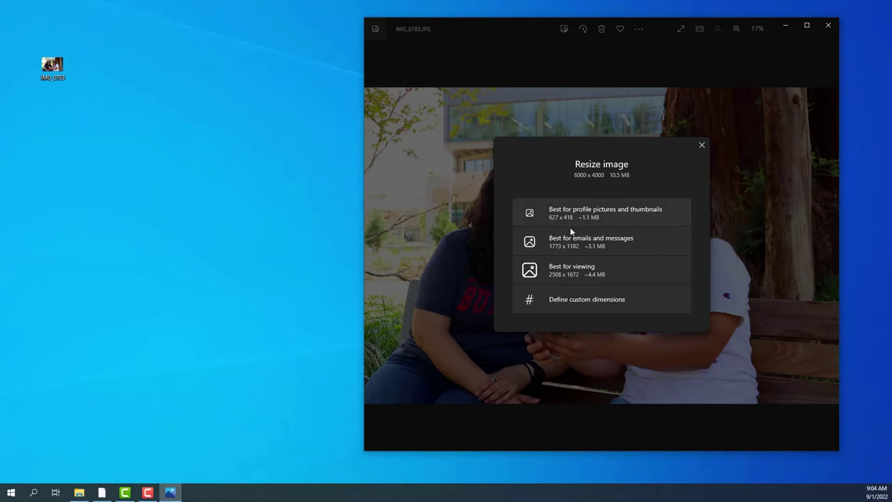
{"action": "left_click", "coordinate": [603, 299]}
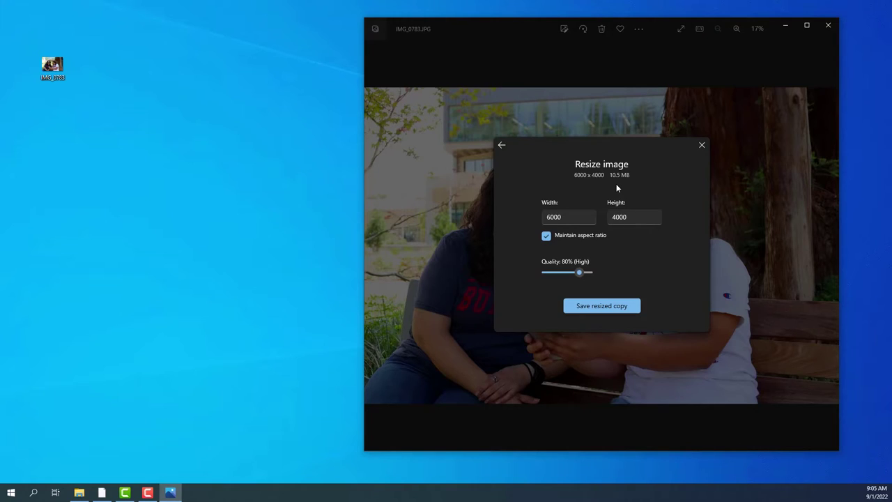
{"action": "key", "text": "Tab"}
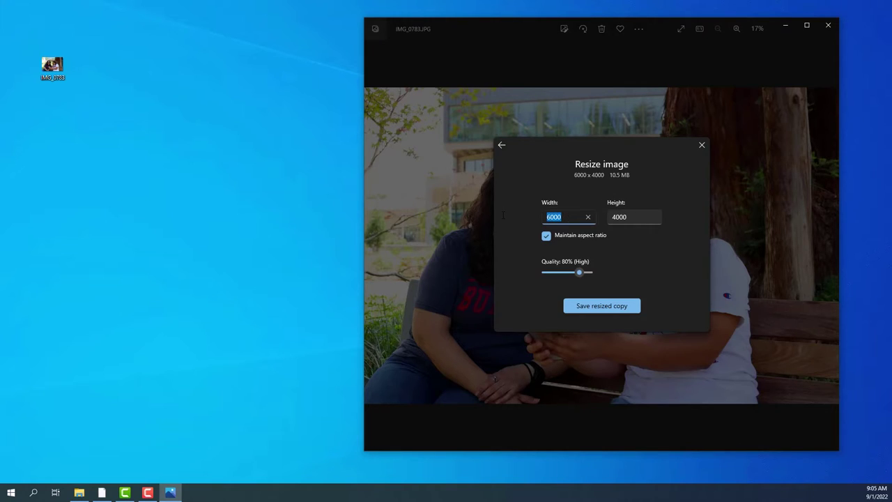
{"action": "type", "text": "600"}
- Save the resized copy of the photo to the desktop as IMG_0783_1 in JPG format
{"action": "left_click", "coordinate": [600, 307]}
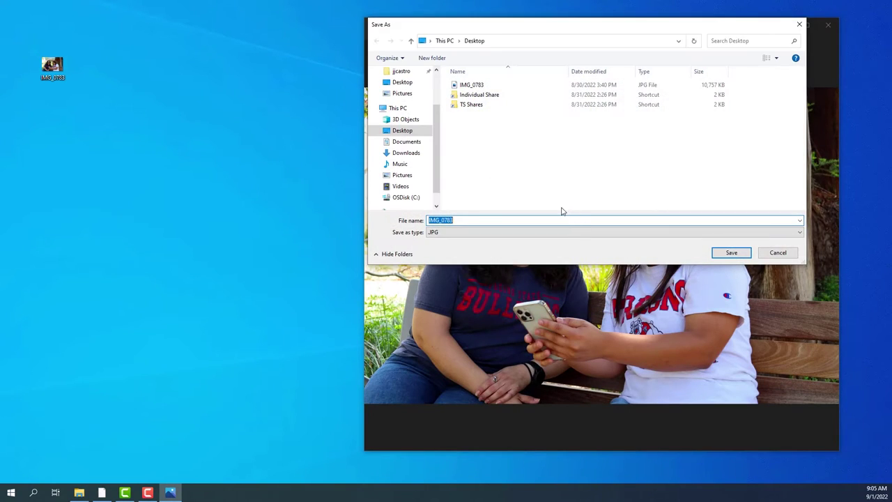
{"action": "left_click", "coordinate": [497, 220]}
{"action": "type", "text": "_1"}
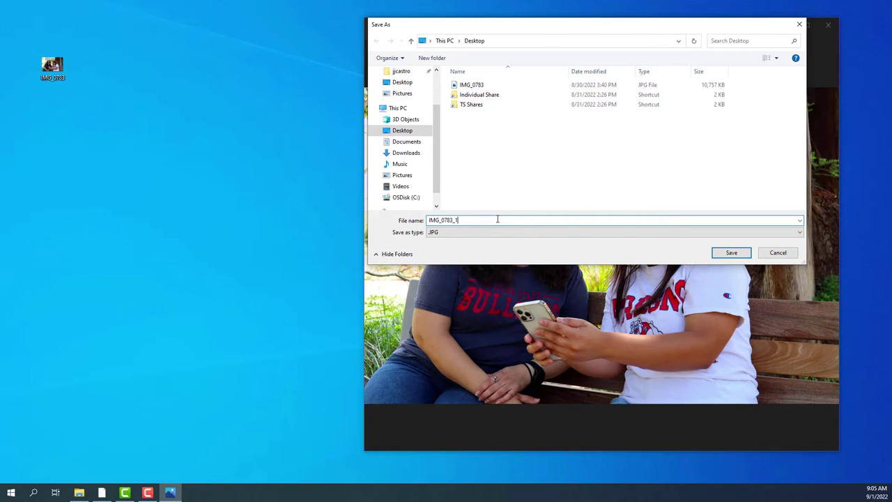
{"action": "left_click", "coordinate": [729, 253]}
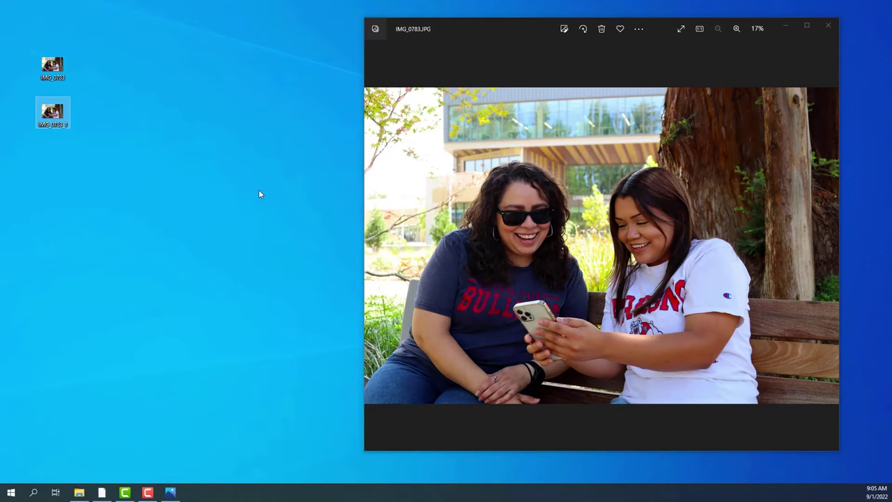
- Open IMG_0783_1 and place its window beside the original photo to compare the two images
{"action": "double_click", "coordinate": [52, 113]}
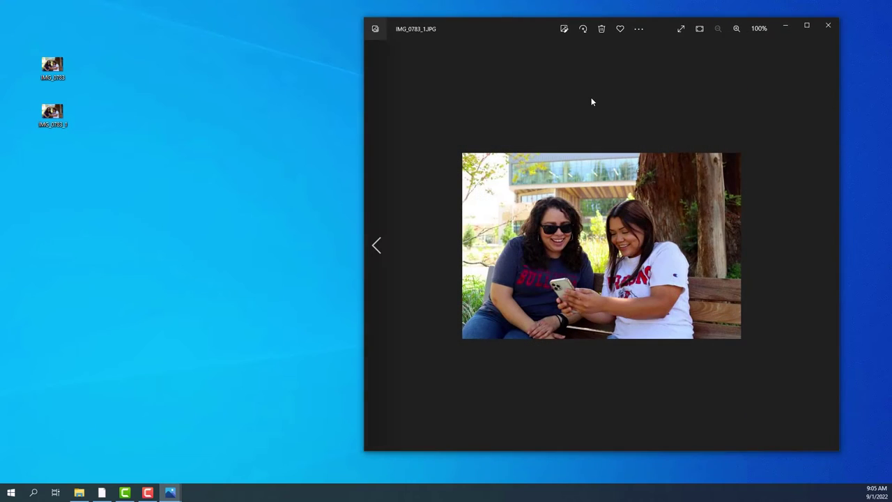
{"action": "left_click_drag", "start_coordinate": [523, 25], "coordinate": [180, 28]}
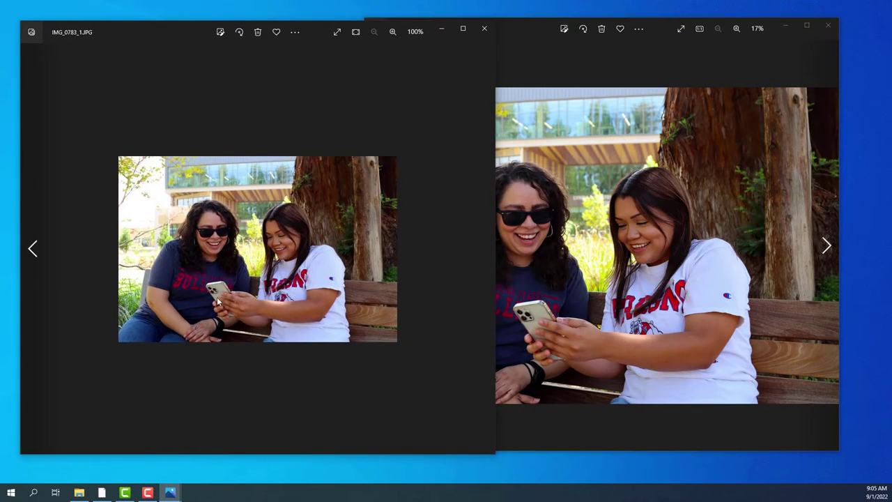
{"action": "left_click", "coordinate": [639, 200]}
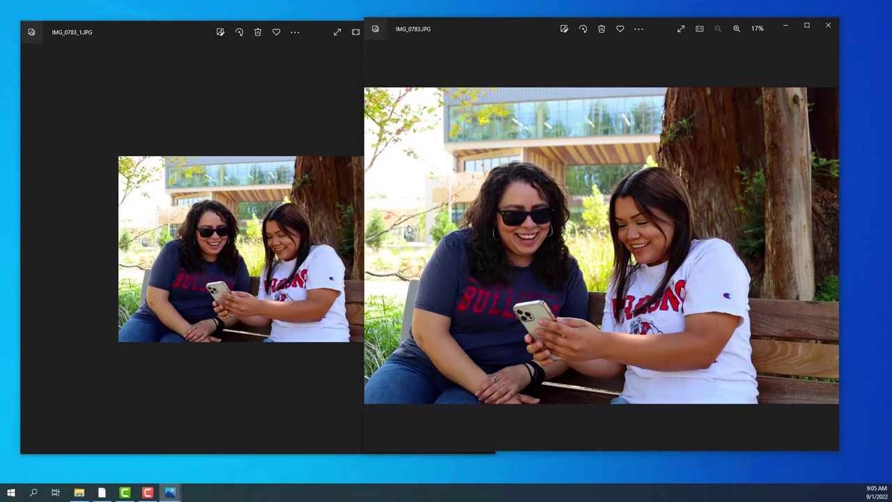
{"action": "left_click", "coordinate": [247, 252]}
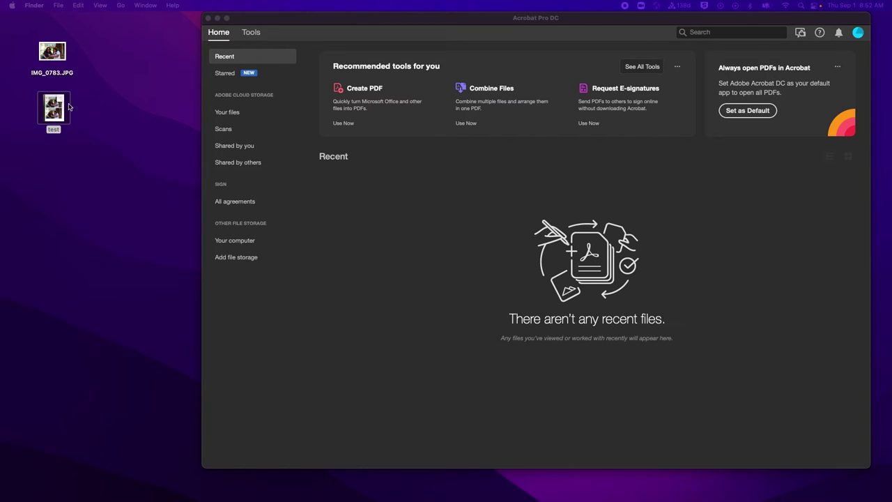
- Check the file size of the test PDF on the Mac desktop in its file information, and close the information window
{"action": "mouse_move", "coordinate": [57, 104]}
{"action": "right_click", "coordinate": [58, 103]}
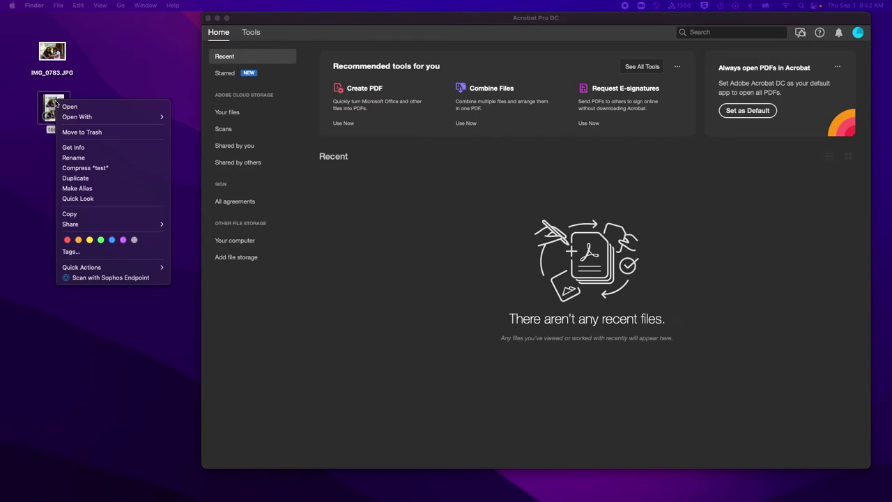
{"action": "left_click", "coordinate": [90, 147]}
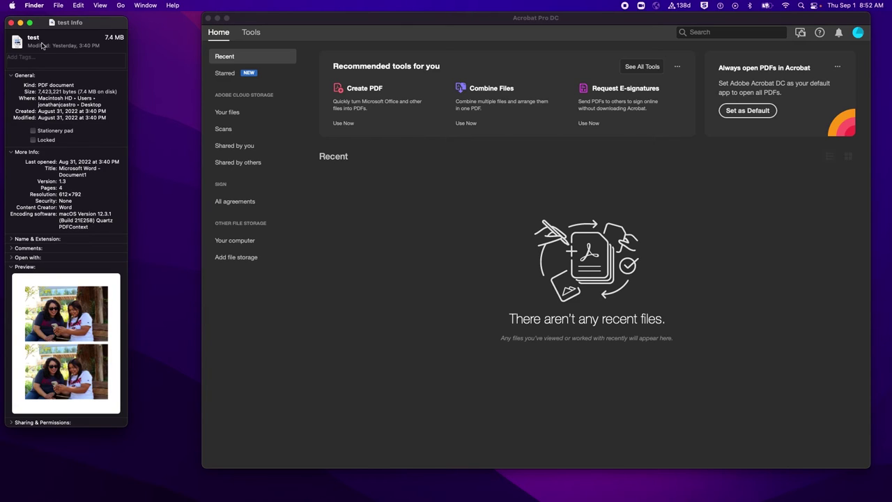
{"action": "left_click", "coordinate": [12, 22]}
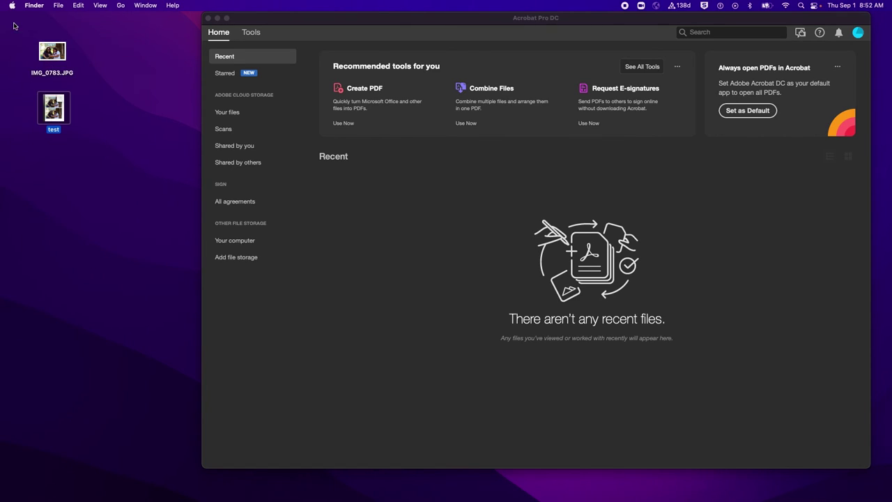
- Switch to Acrobat Pro DC, open the test PDF from the Desktop folder, and look over its first pages
{"action": "left_click", "coordinate": [491, 21]}
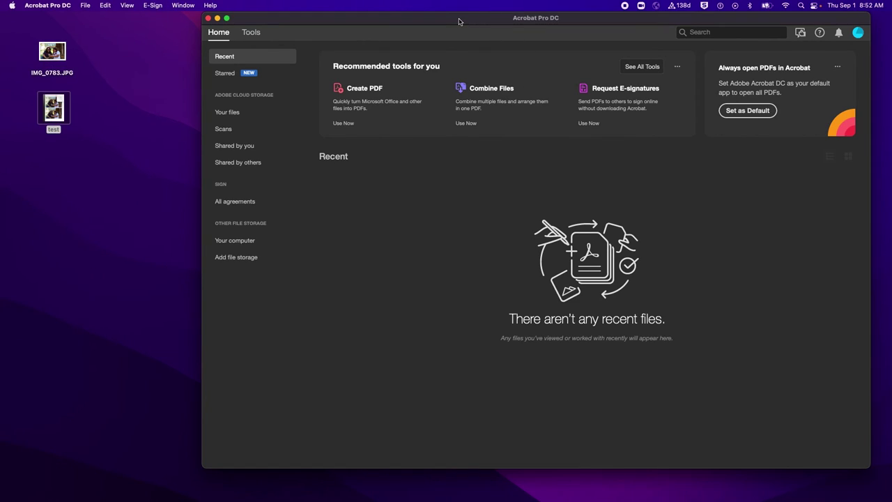
{"action": "left_click", "coordinate": [86, 5]}
{"action": "left_click", "coordinate": [94, 21]}
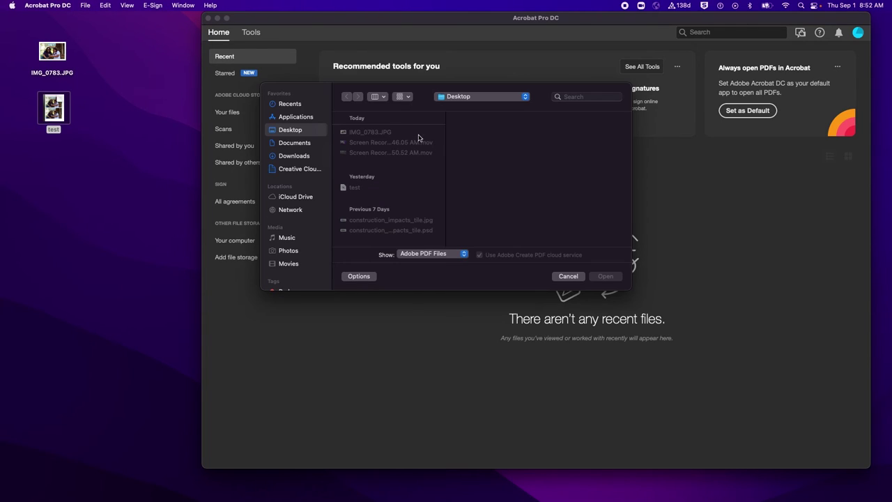
{"action": "left_click", "coordinate": [363, 191]}
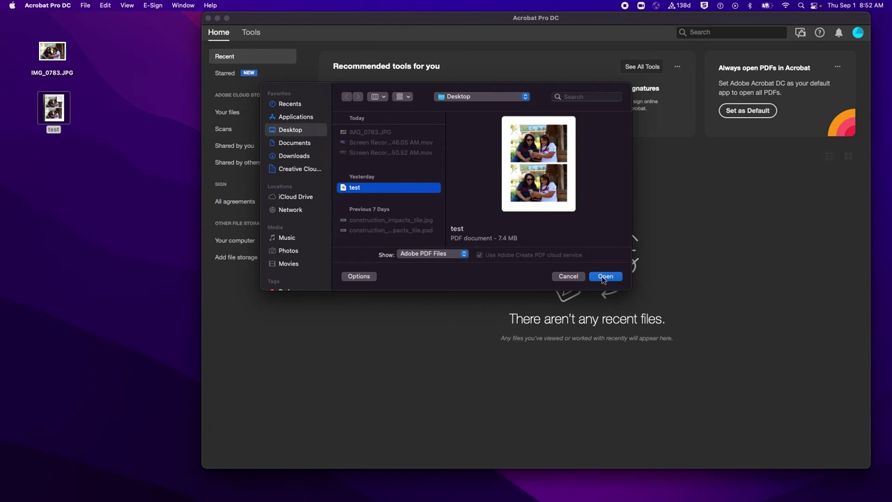
{"action": "left_click", "coordinate": [605, 277]}
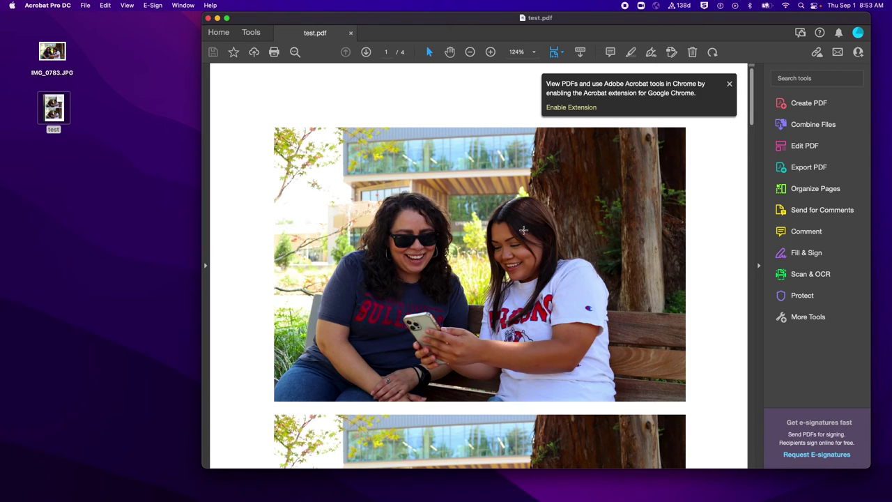
{"action": "scroll", "coordinate": [523, 230], "scroll_direction": "down", "scroll_amount": 10}
{"action": "scroll", "coordinate": [523, 230], "scroll_direction": "up", "scroll_amount": 8}
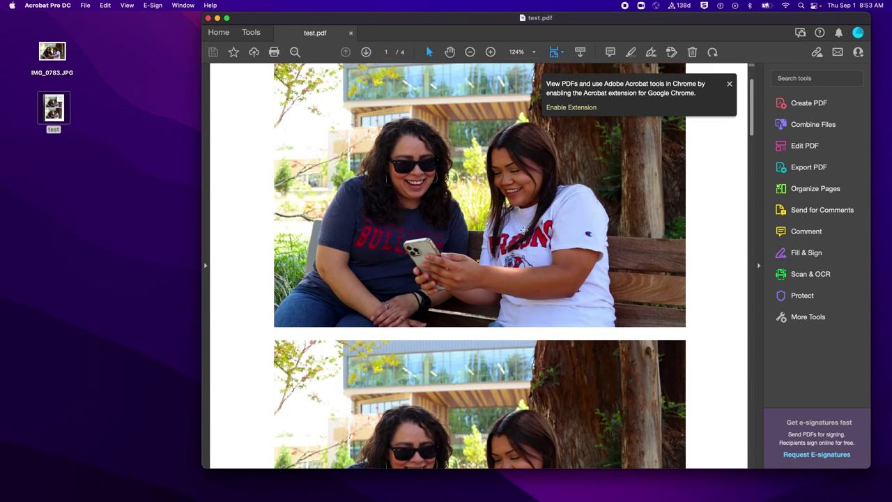
{"action": "scroll", "coordinate": [523, 230], "scroll_direction": "up", "scroll_amount": 3}
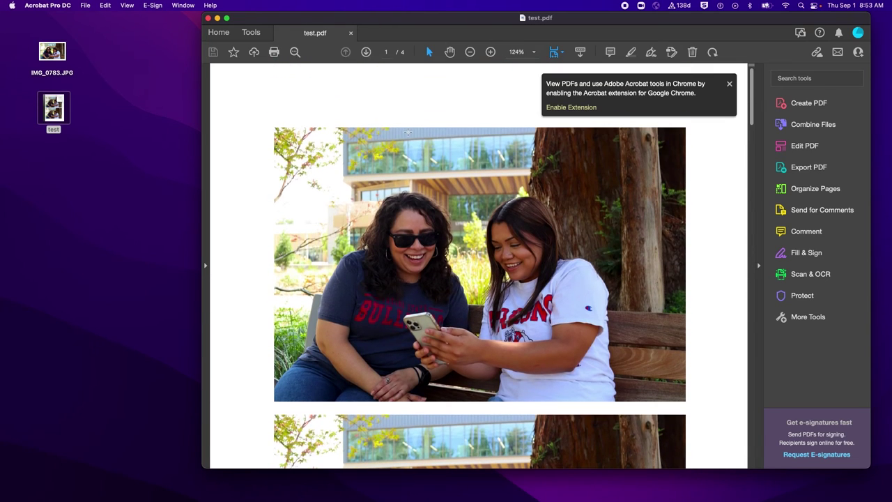
- Compress the open PDF and save the compressed copy to the Desktop as test_2
{"action": "left_click", "coordinate": [85, 6]}
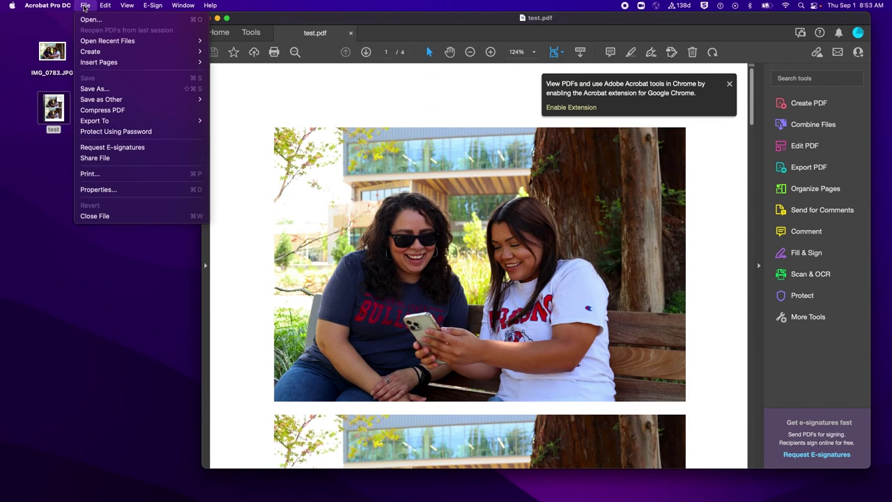
{"action": "left_click", "coordinate": [155, 113]}
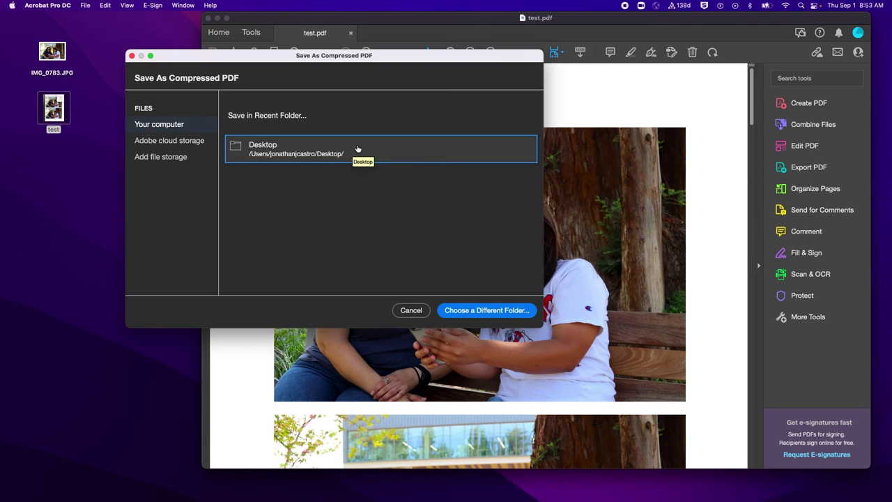
{"action": "left_click", "coordinate": [357, 147]}
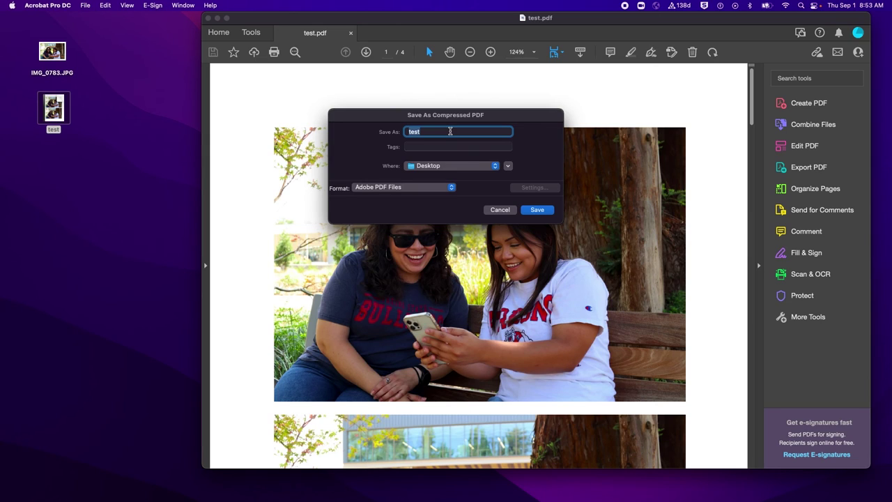
{"action": "left_click", "coordinate": [450, 131]}
{"action": "left_click", "coordinate": [536, 209]}
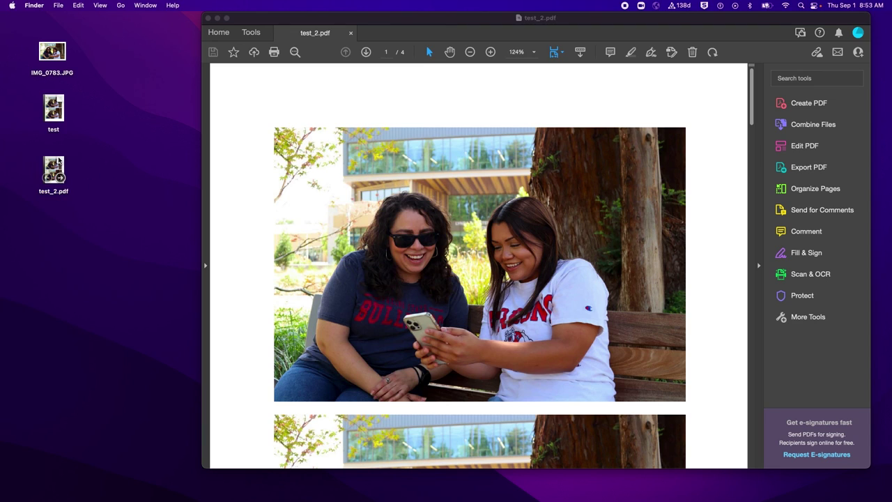
- Examine the file information of test_2.pdf on the desktop, checking its size on disk and its page preview
{"action": "right_click", "coordinate": [58, 160]}
{"action": "left_click", "coordinate": [84, 206]}
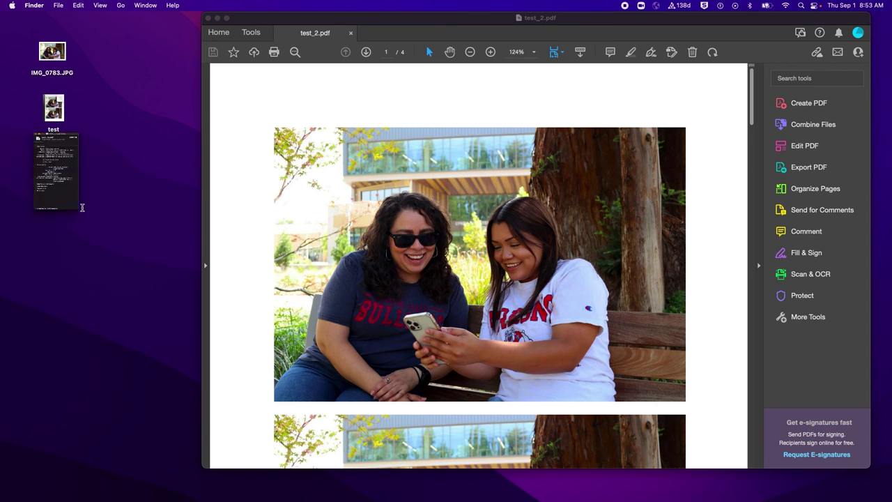
{"action": "left_click_drag", "start_coordinate": [76, 91], "coordinate": [91, 92]}
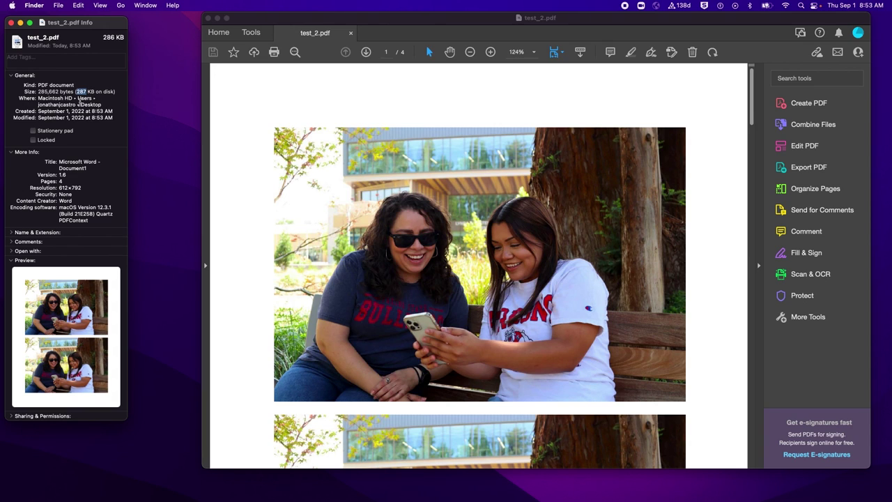
{"action": "scroll", "coordinate": [54, 343], "scroll_direction": "down", "scroll_amount": 10}
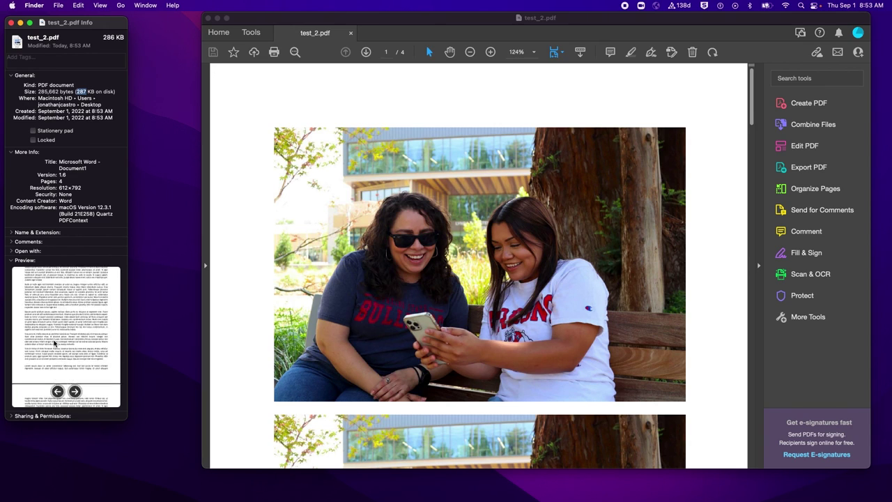